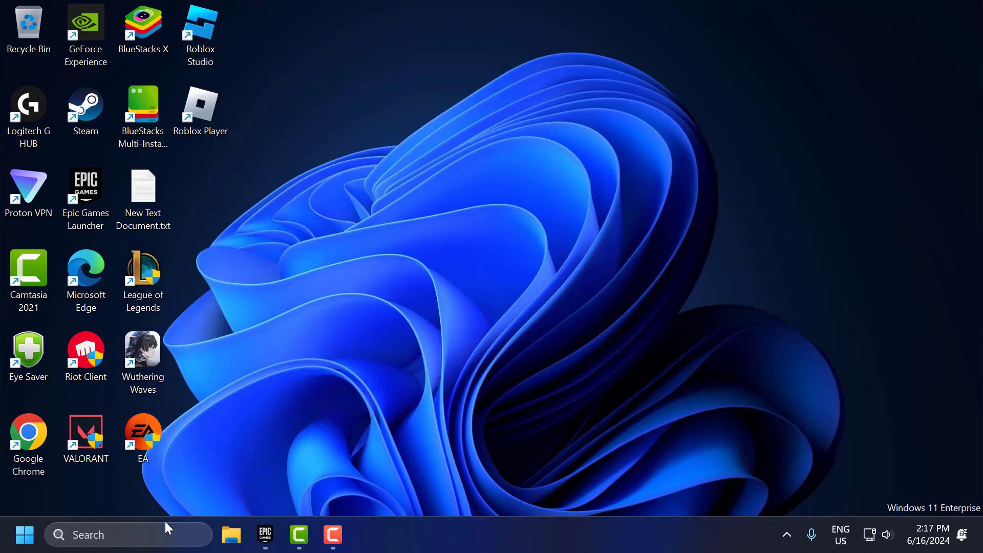
- Open the Run app from taskbar search and focus its Open field for %localappdata%
left_click(165, 530)
type("ru")
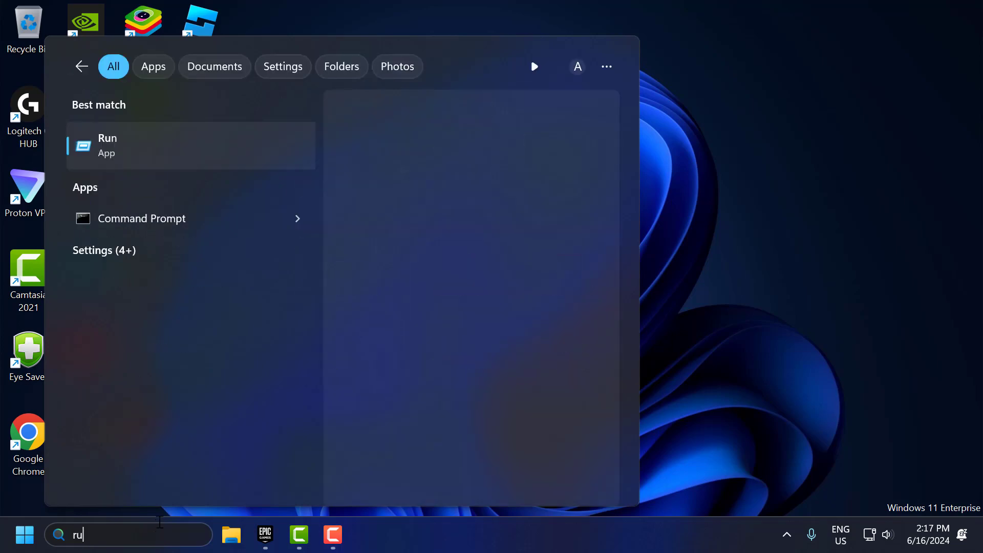
type("n")
left_click(188, 153)
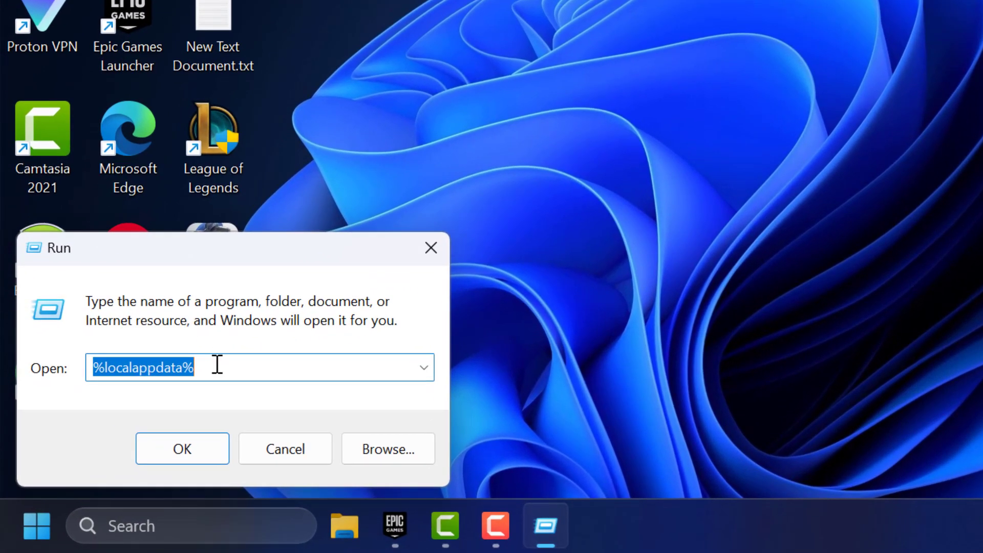
left_click(196, 402)
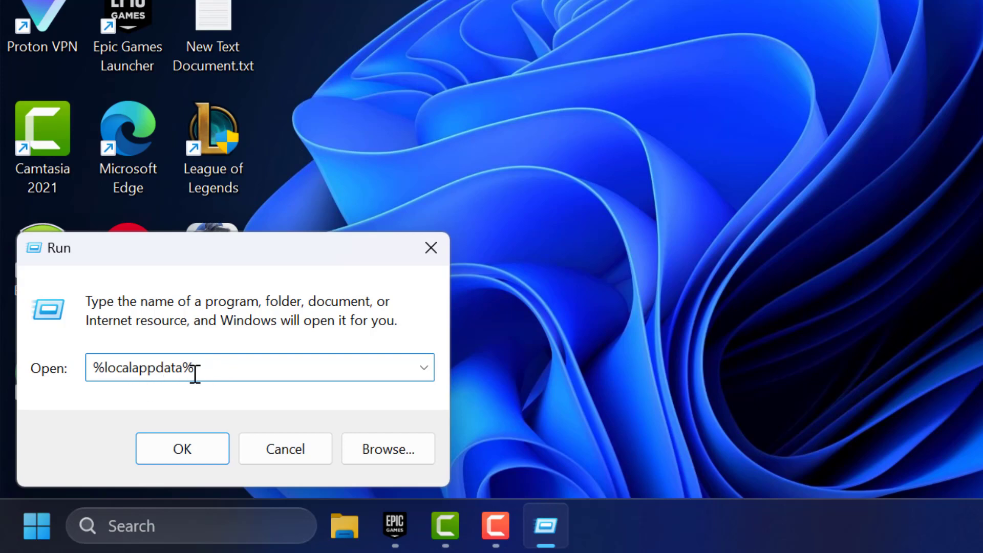
- Open %localappdata% and browse to FortniteGame > Saved > Config > WindowsClient
left_click(182, 449)
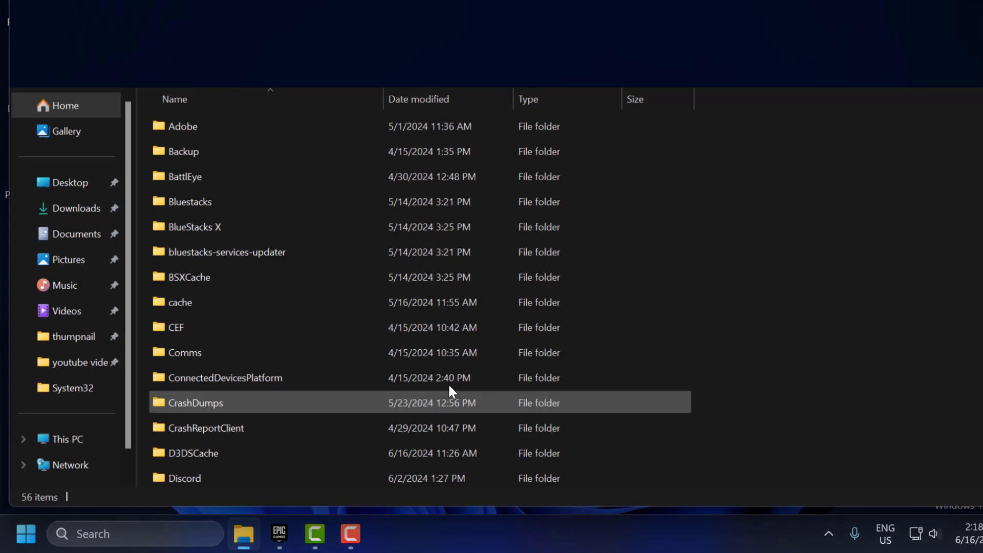
key("f")
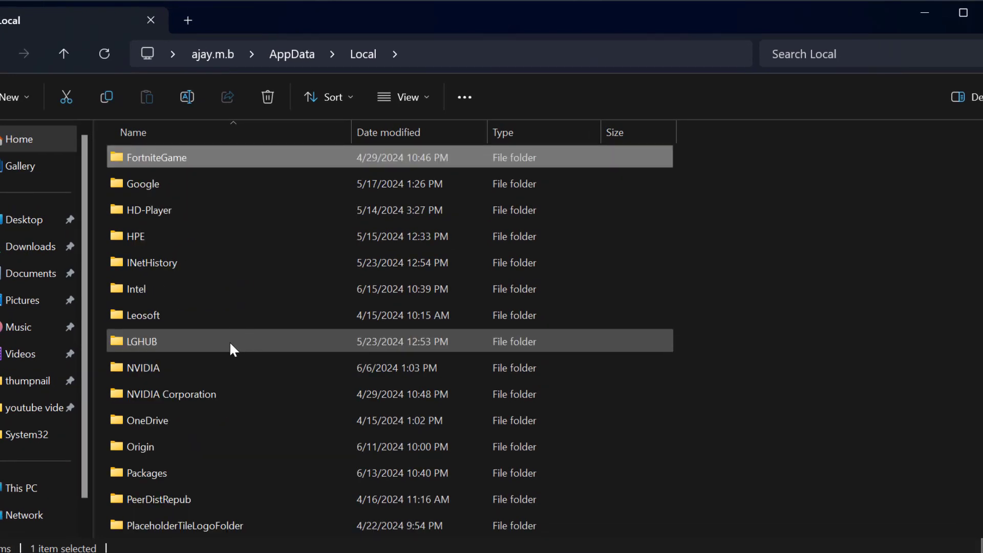
double_click(195, 157)
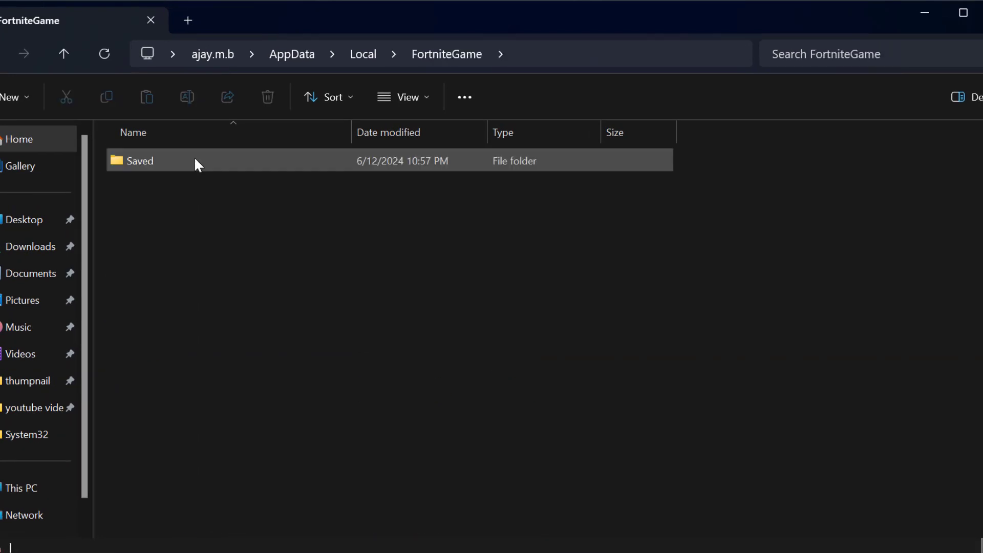
double_click(180, 164)
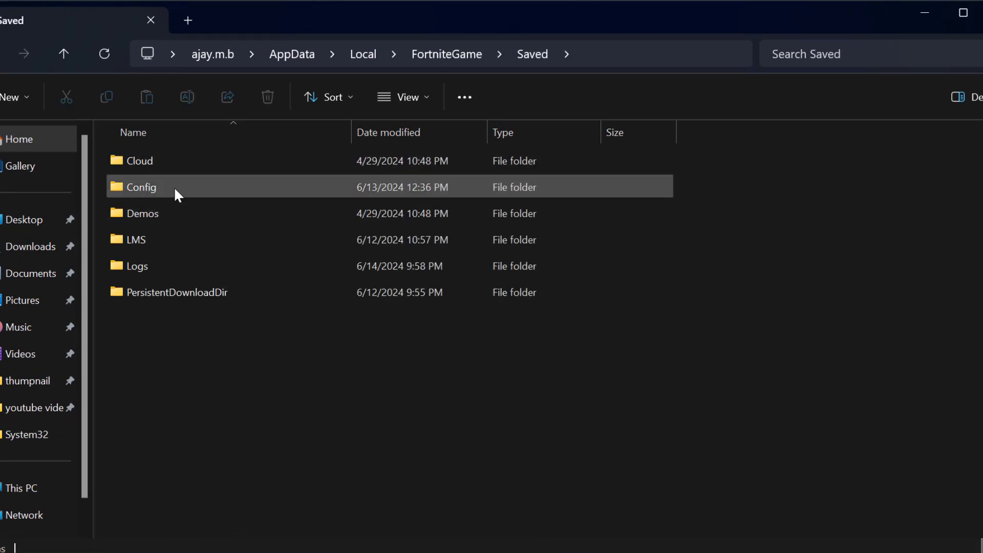
double_click(176, 187)
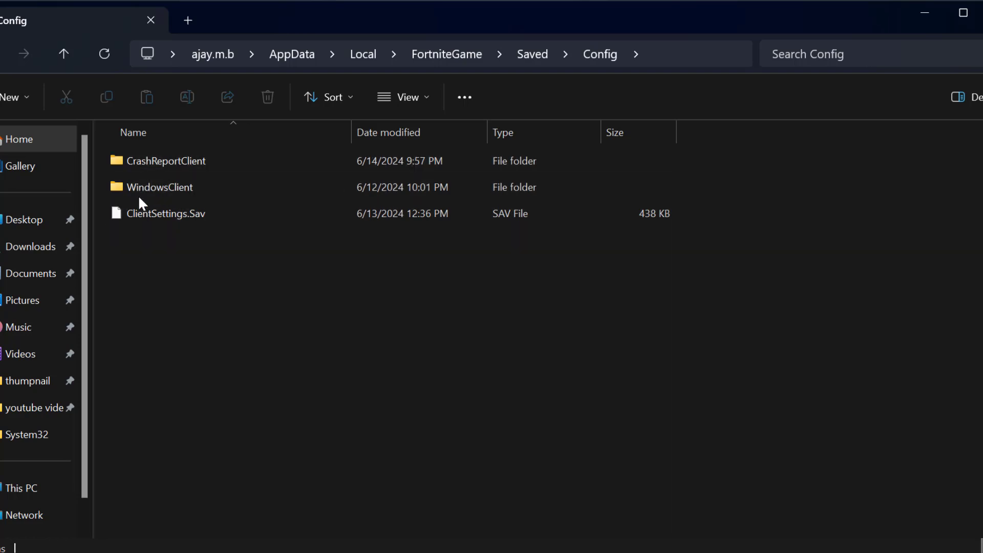
double_click(153, 184)
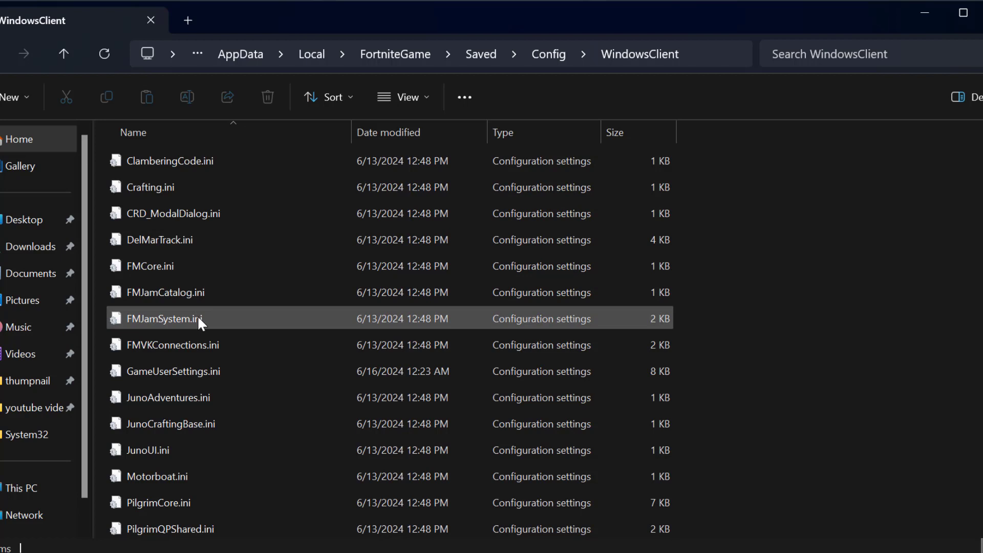
- Delete GameUserSettings.ini and go back up to the Config folder
left_click(176, 369)
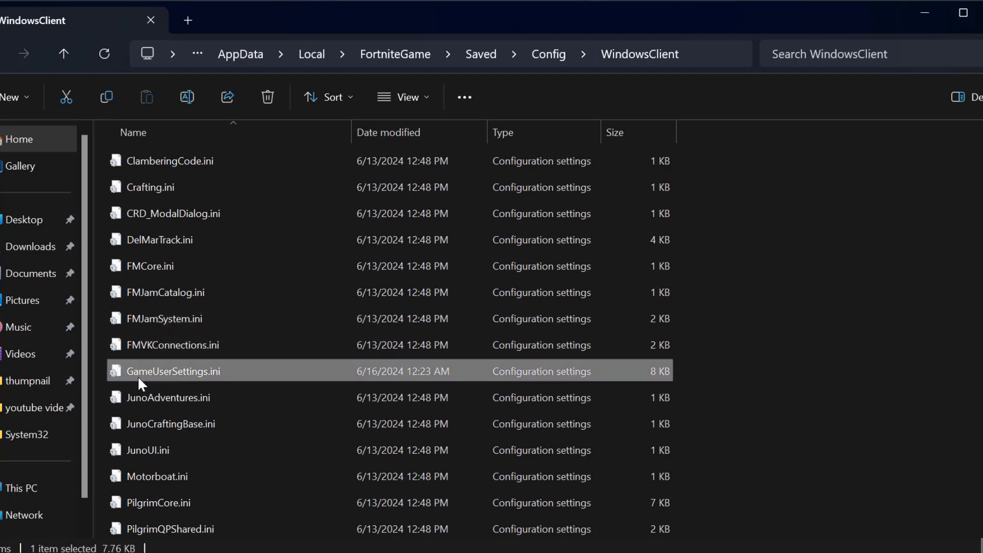
right_click(187, 375)
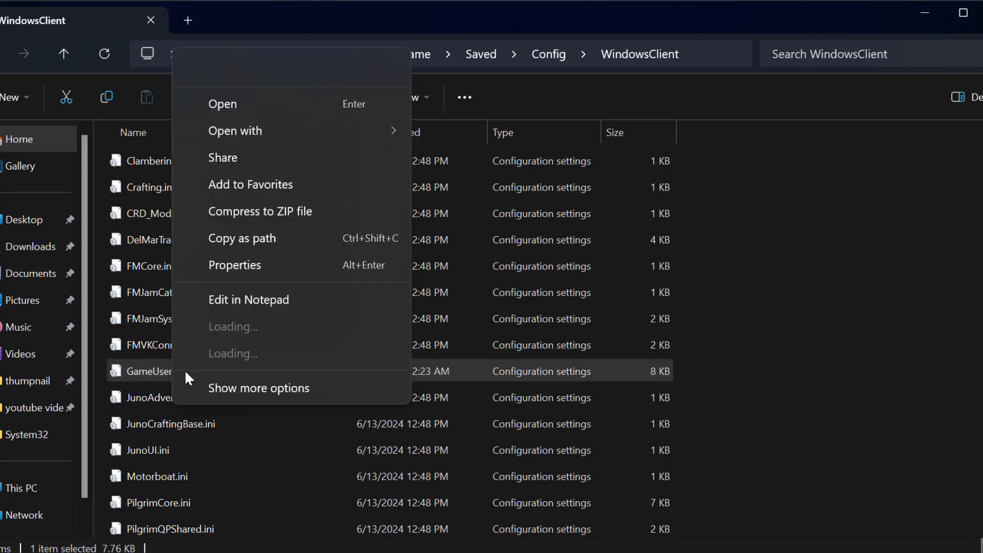
key("Escape")
key("Delete")
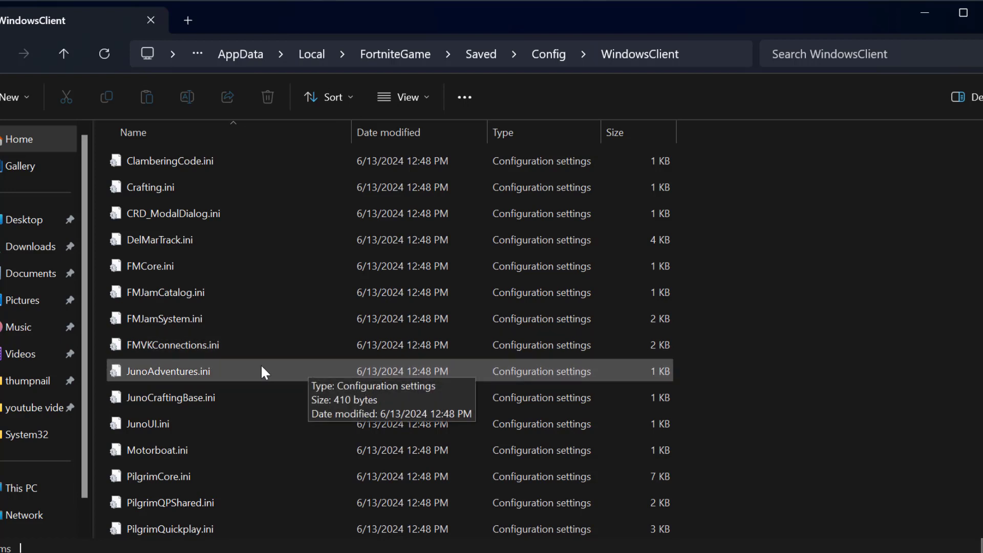
left_click(707, 54)
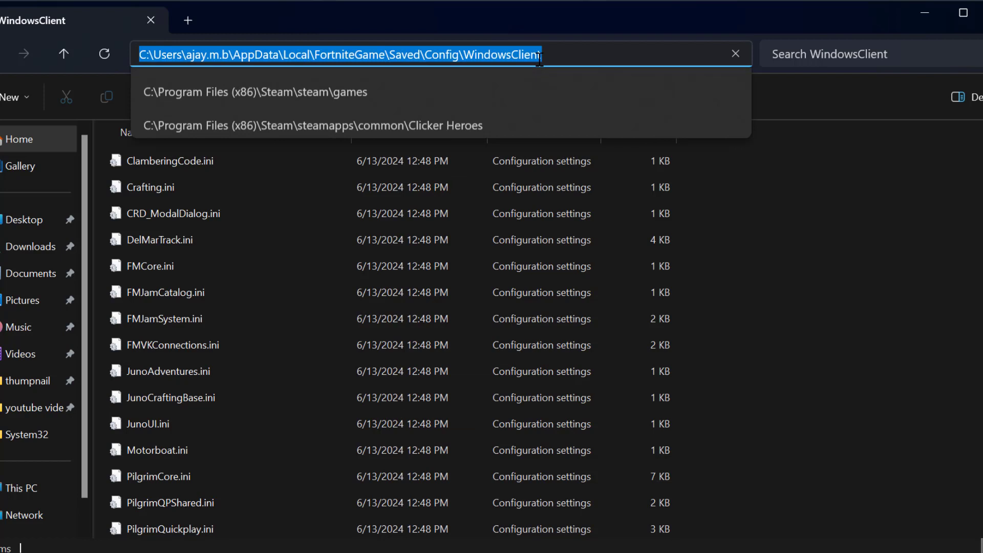
key("Escape")
left_click(548, 54)
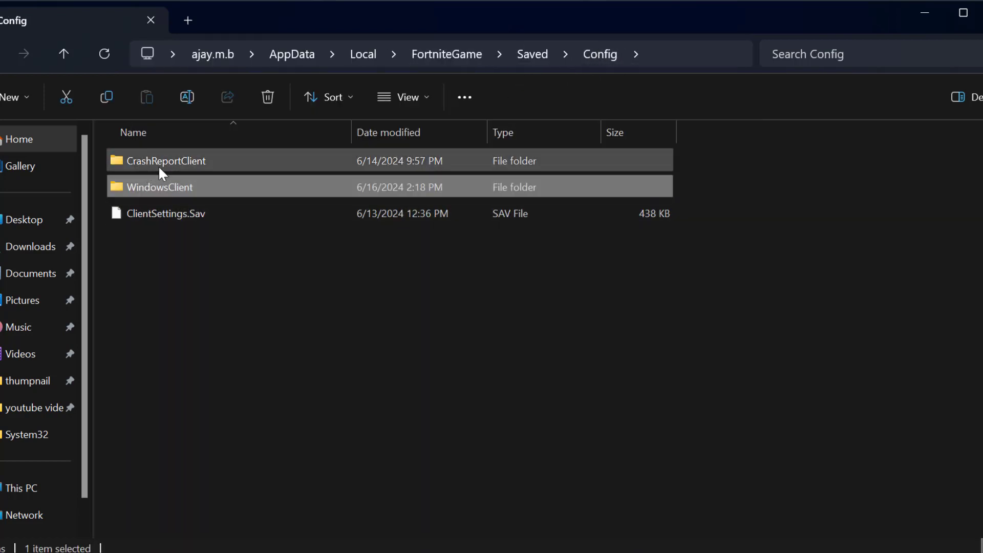
- Open the CrashReportClient folder and confirm it contains no files to clear
left_click(184, 159)
double_click(183, 159)
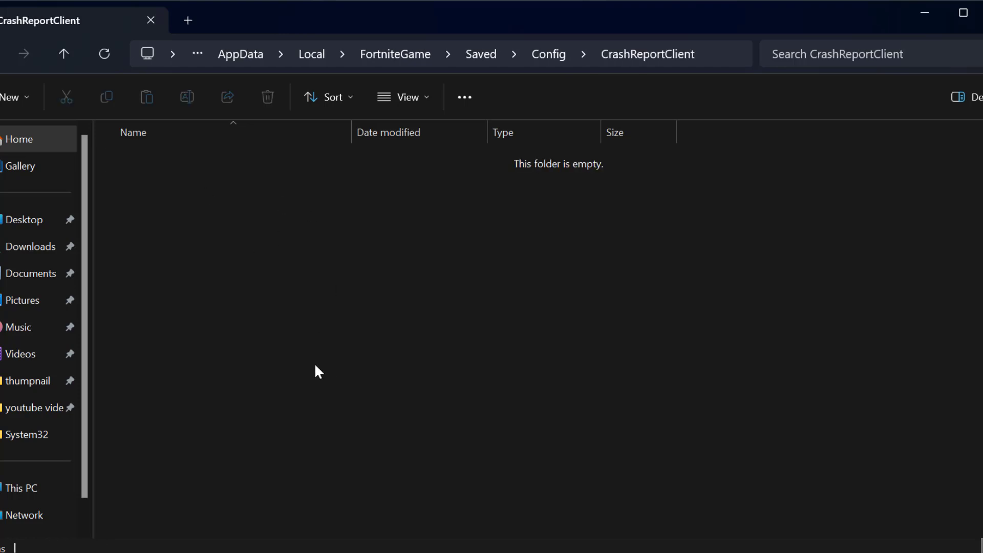
left_click_drag(309, 374, 235, 147)
left_click_drag(279, 400, 223, 133)
left_click_drag(231, 363, 167, 143)
- From the Saved folder, confirm the Logs folder is empty, then close File Explorer
left_click(481, 54)
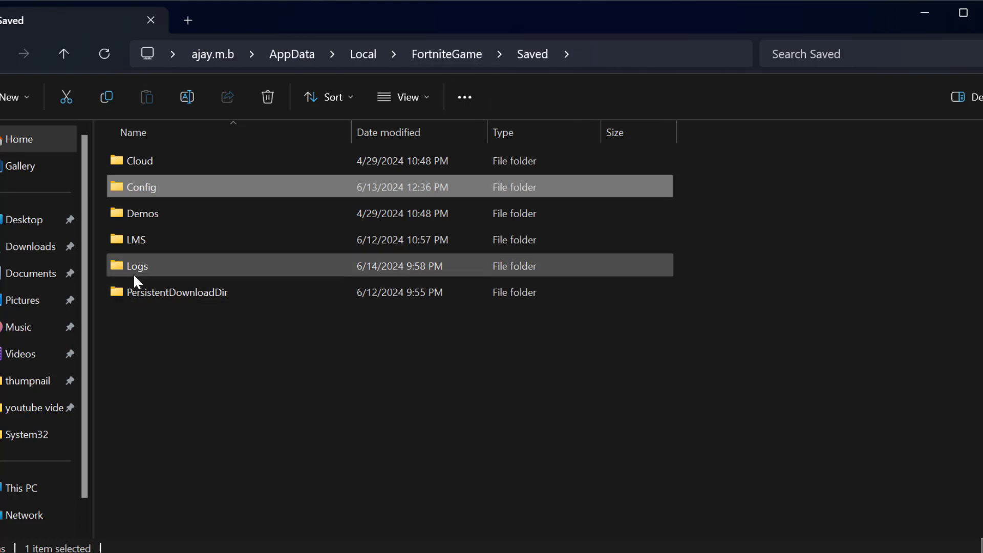
double_click(147, 260)
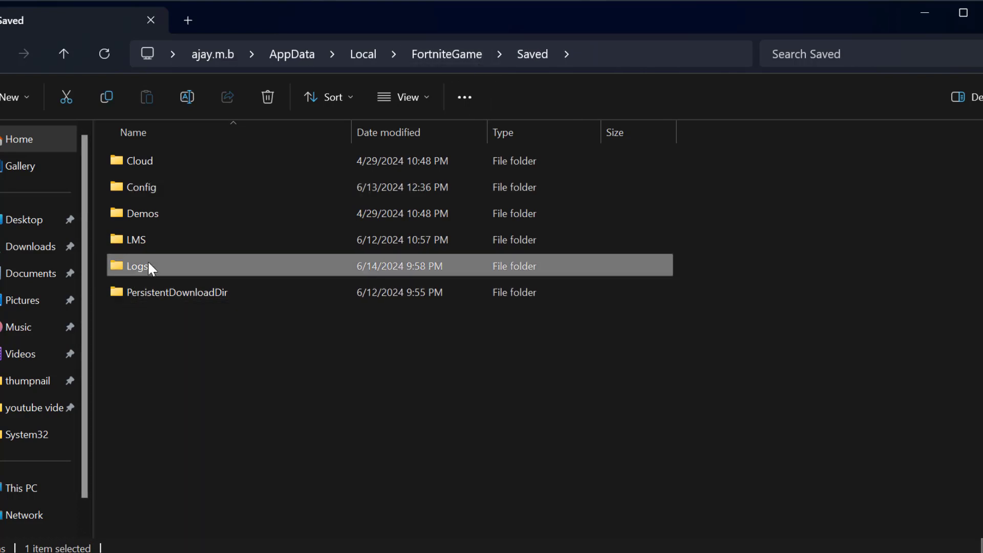
left_click_drag(414, 459, 192, 153)
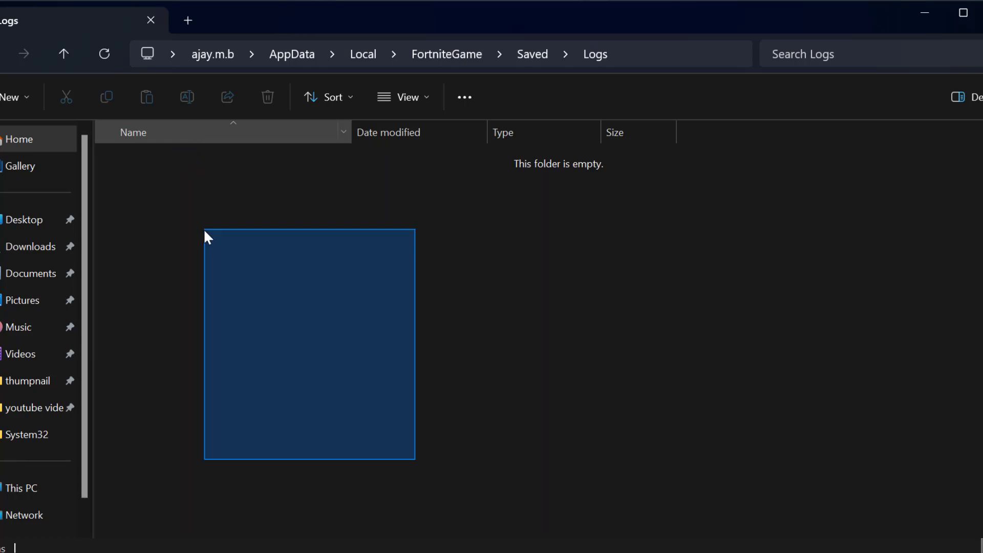
left_click_drag(193, 156, 204, 228)
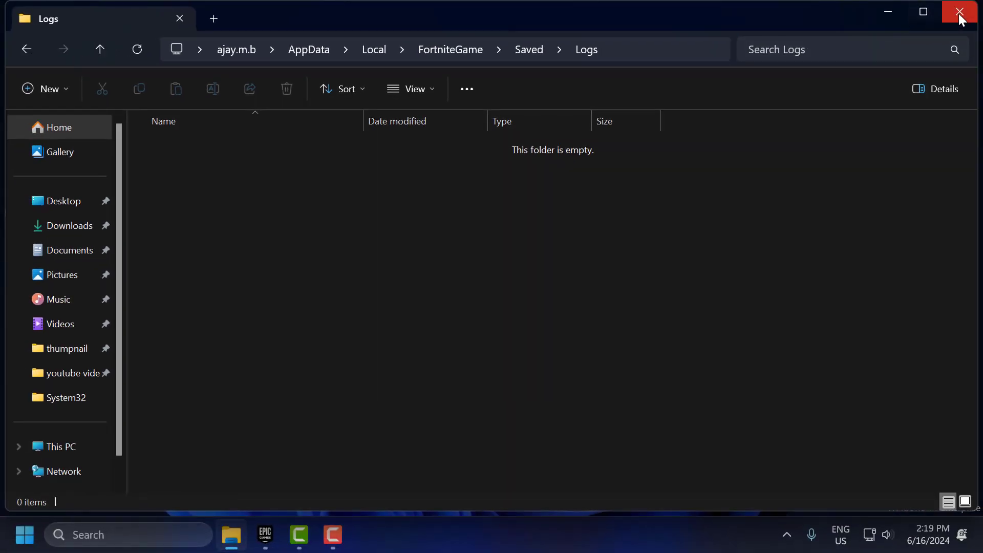
left_click(961, 14)
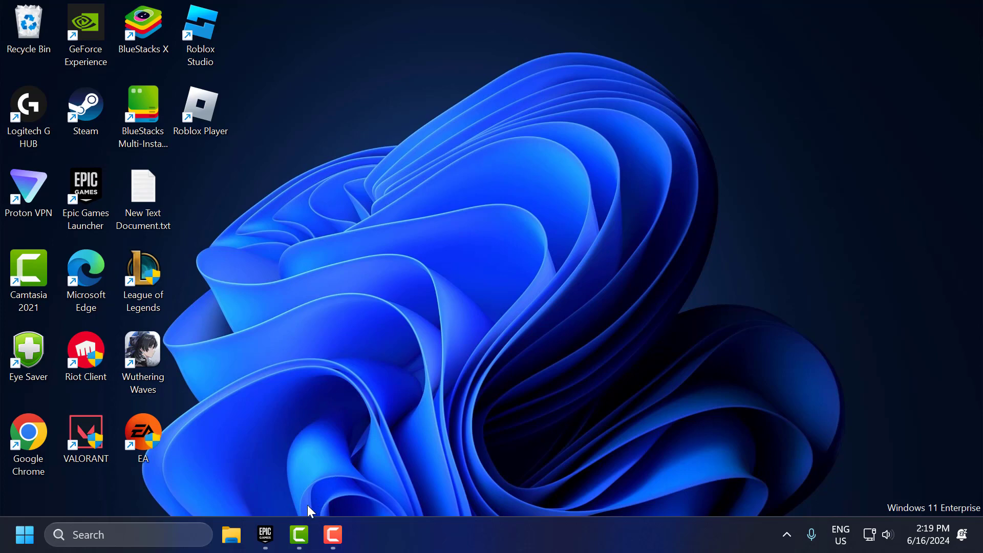
- Launch Fortnite from the Epic Games Launcher and open the lobby side menu
left_click(264, 534)
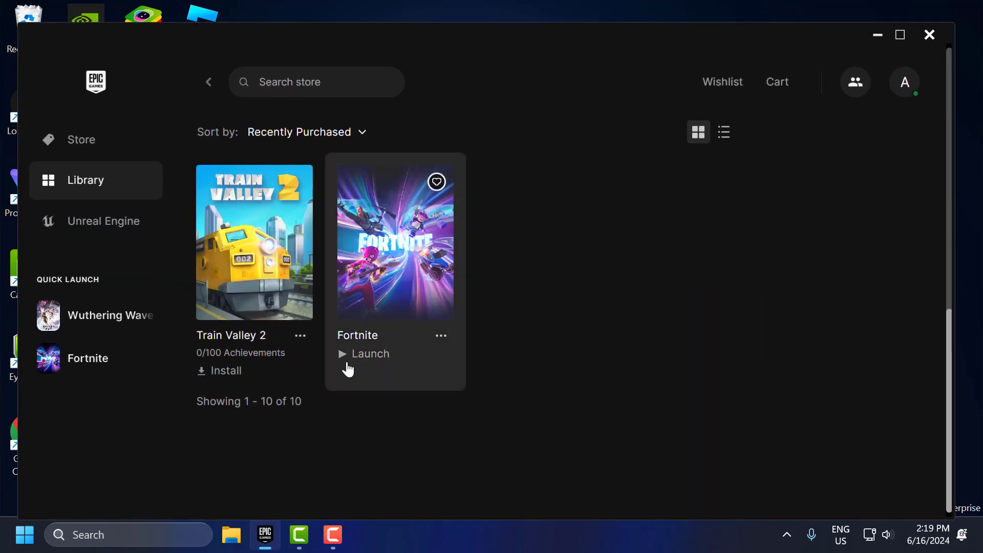
left_click(348, 369)
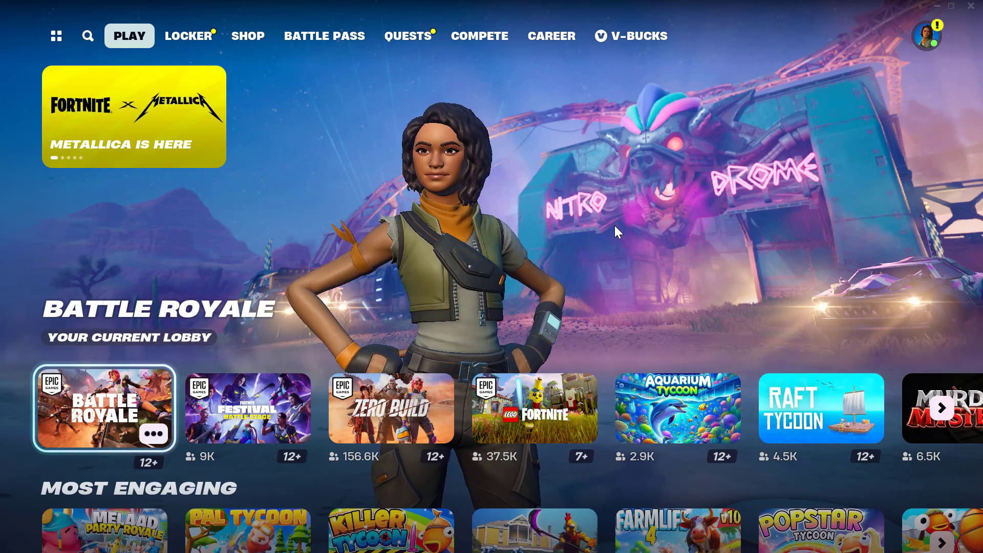
key("Escape")
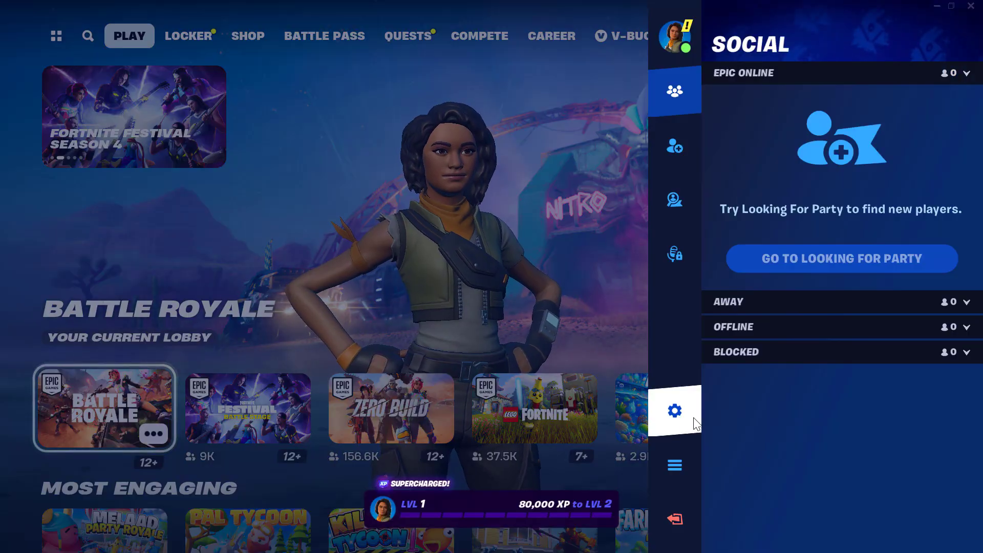
- Set video to Fullscreen window mode and Performance rendering, keep changes, and restart
left_click(674, 413)
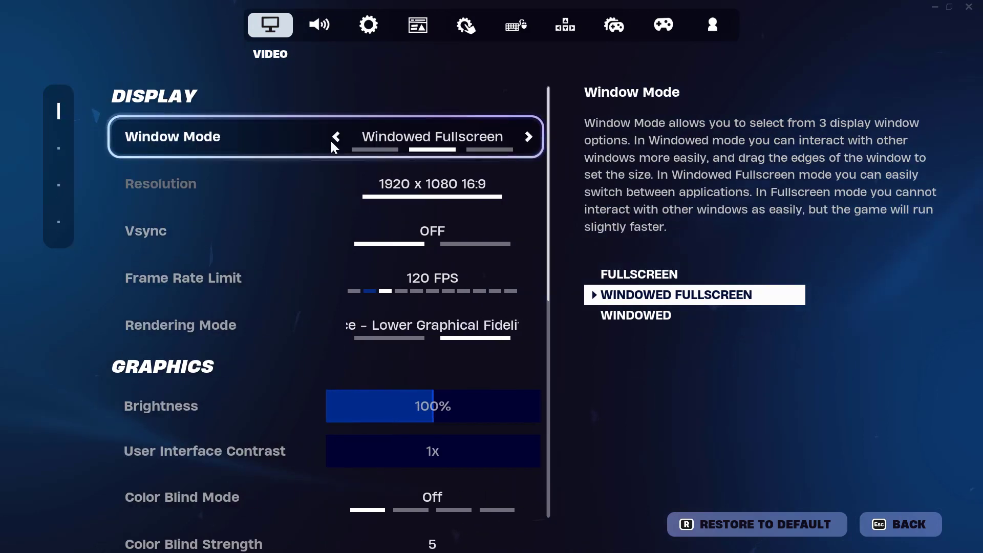
left_click(336, 137)
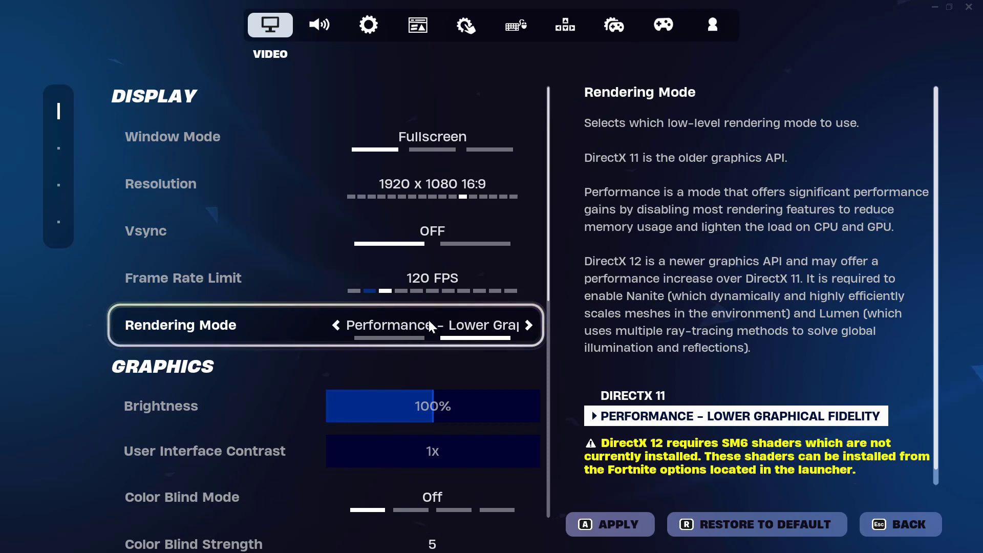
left_click(529, 325)
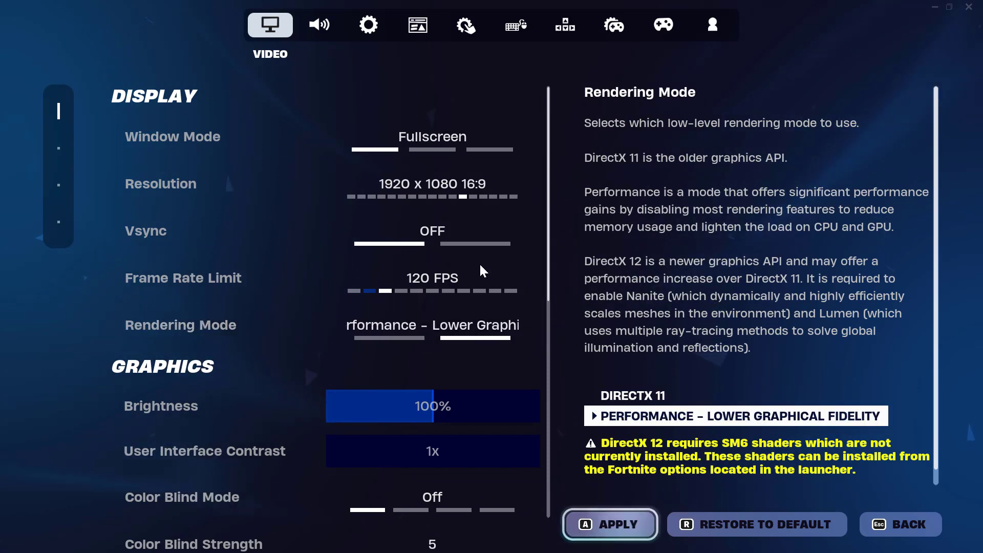
key("a")
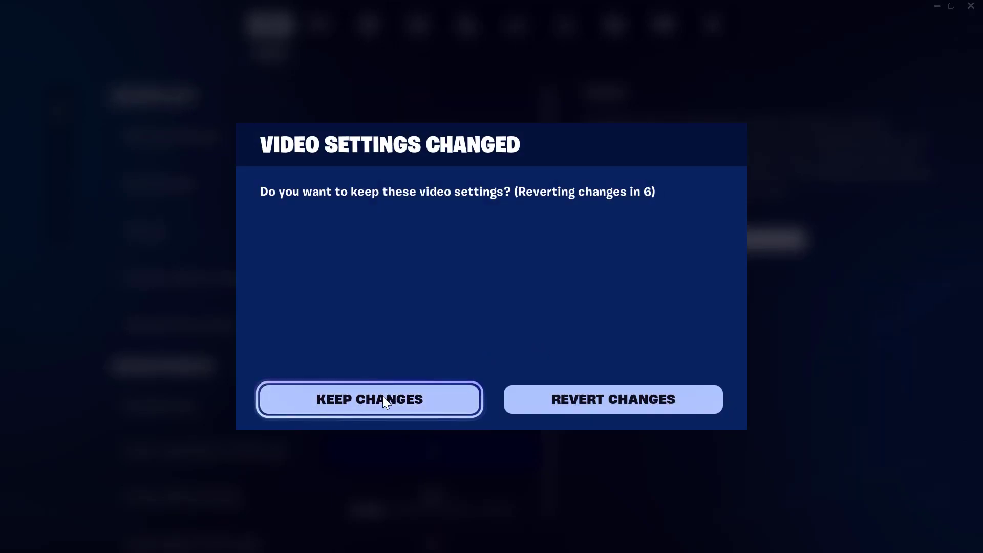
left_click(440, 398)
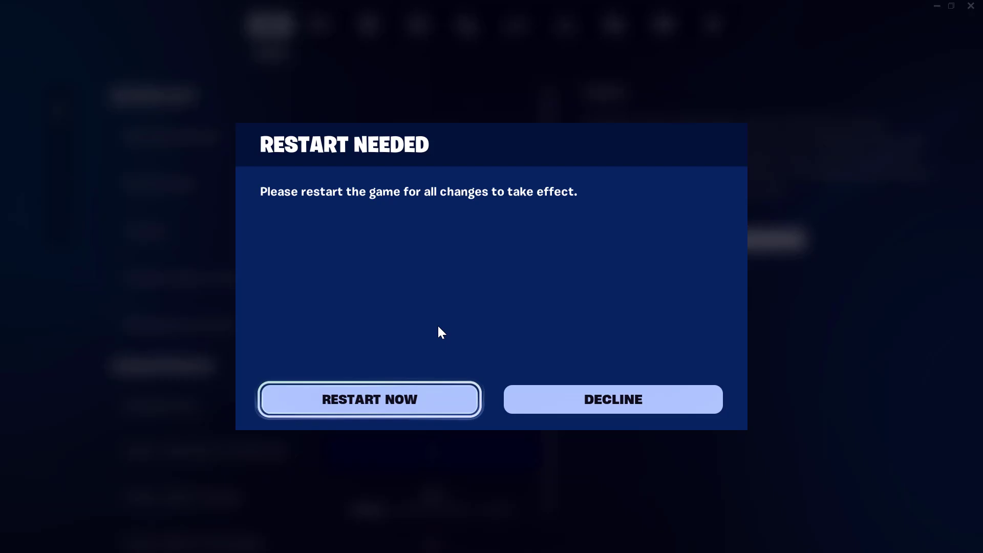
key("Escape")
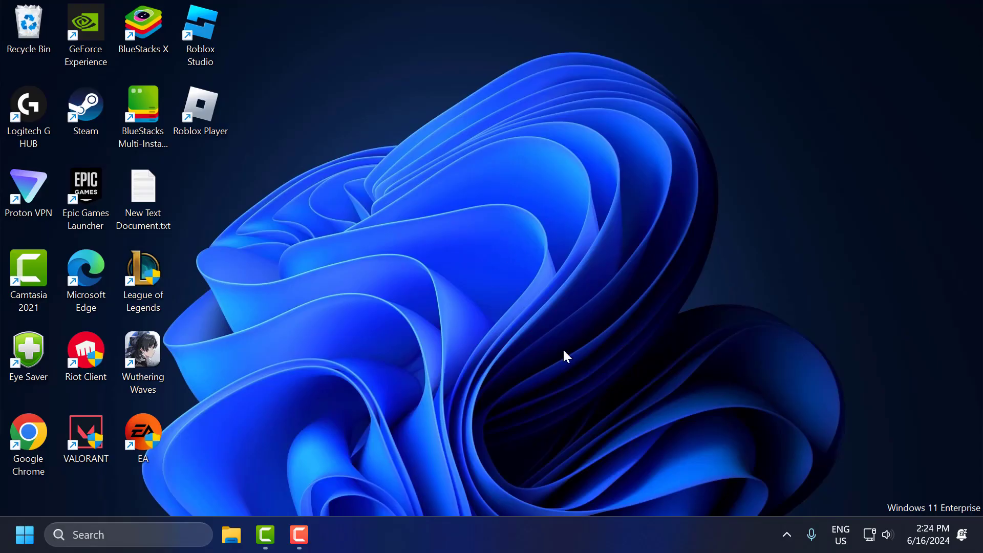